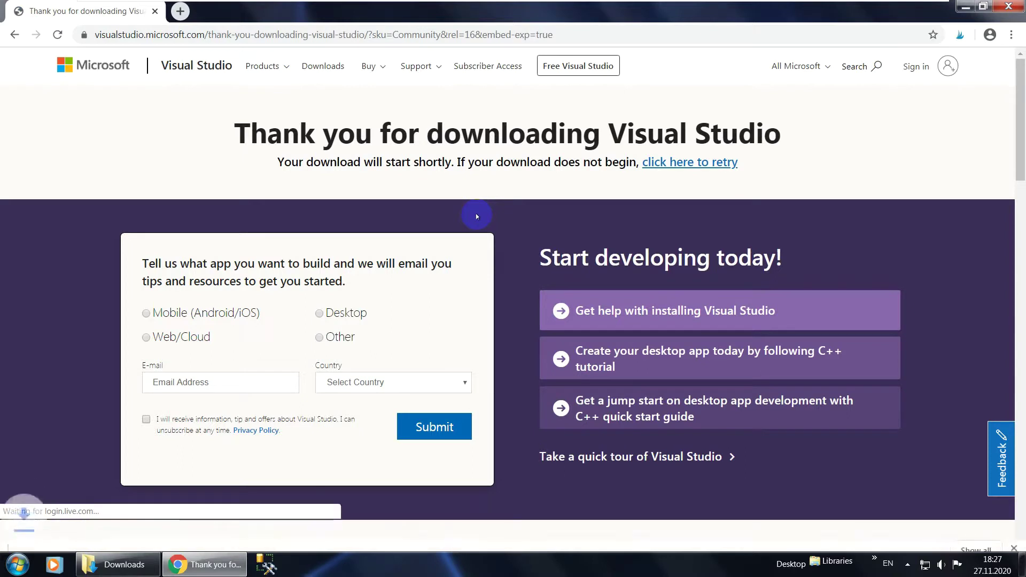
Step: Run the newly downloaded vs_community installer from the Downloads folder through to setup, and close the folder and browser windows
{"action": "left_click", "coordinate": [32, 534]}
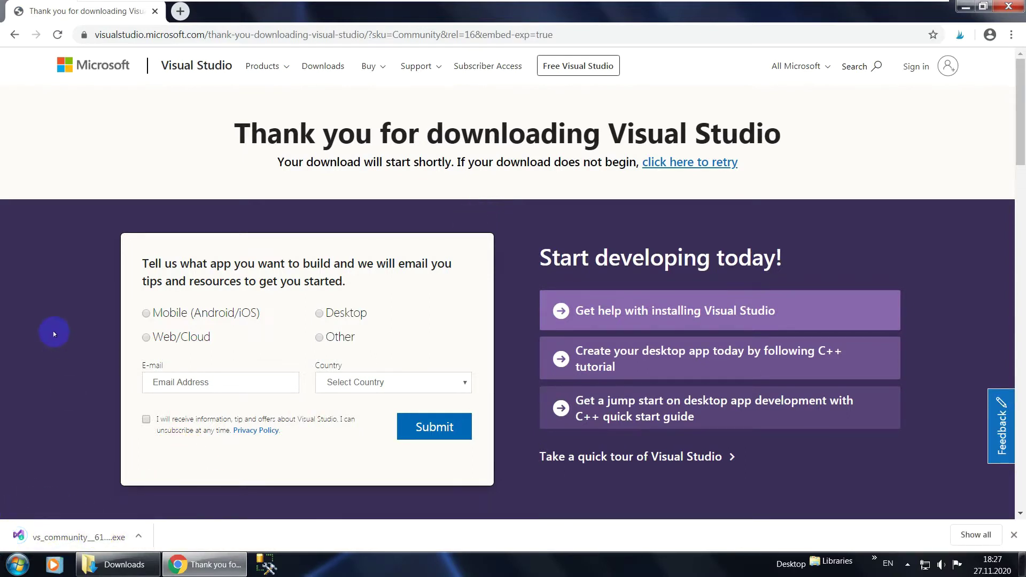
{"action": "left_click", "coordinate": [137, 535]}
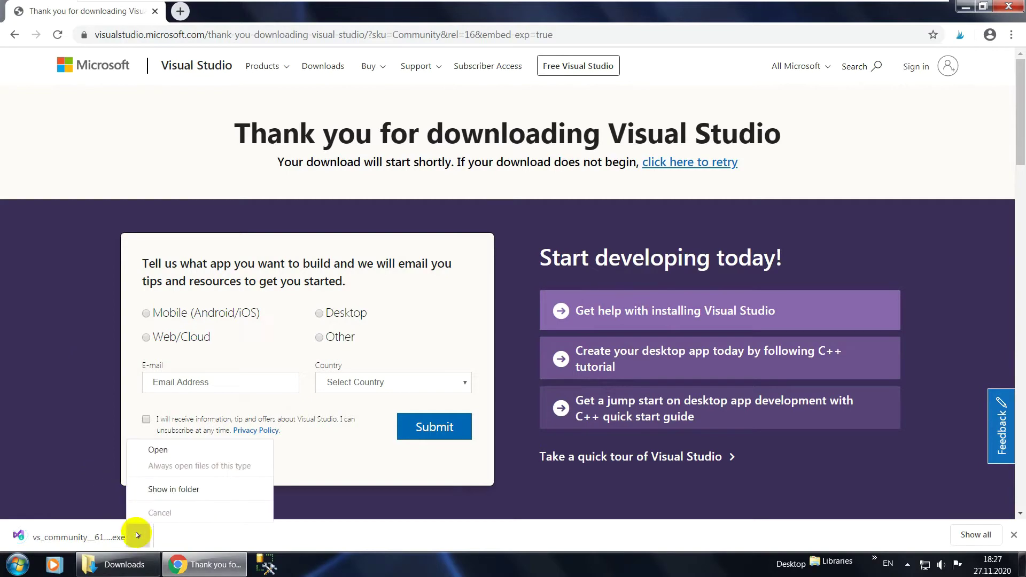
{"action": "left_click", "coordinate": [169, 479]}
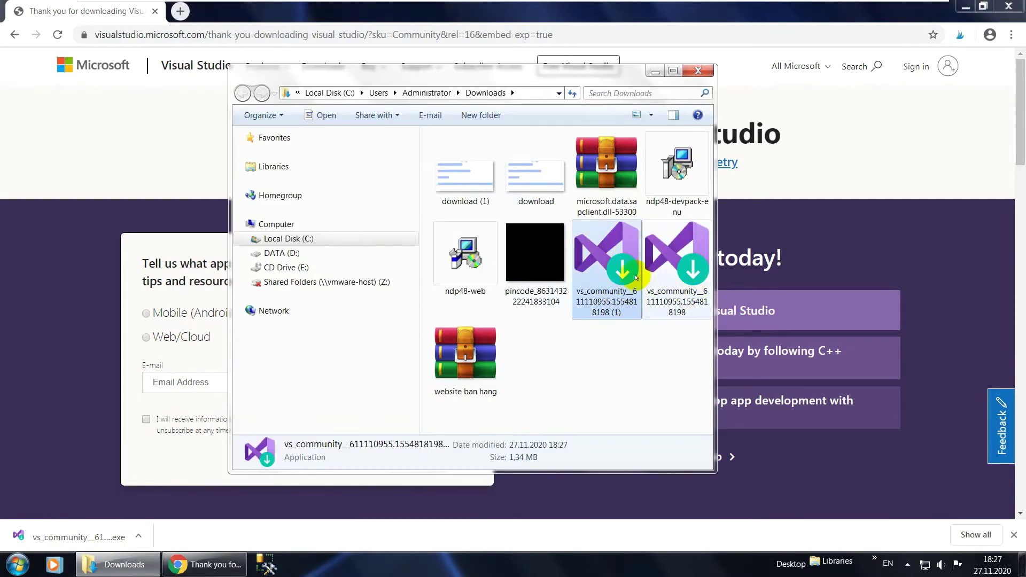
{"action": "double_click", "coordinate": [615, 263]}
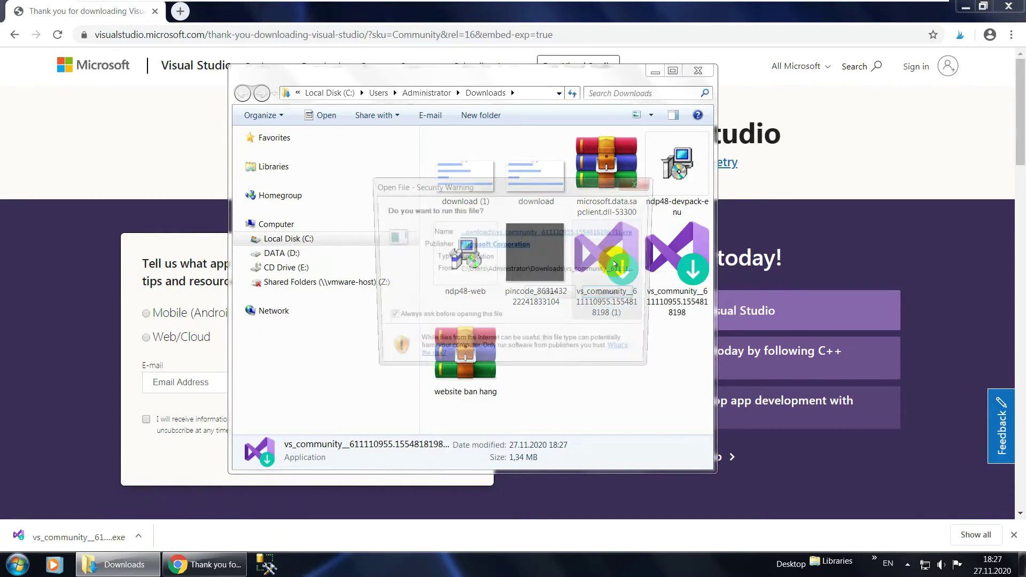
{"action": "left_click", "coordinate": [550, 296]}
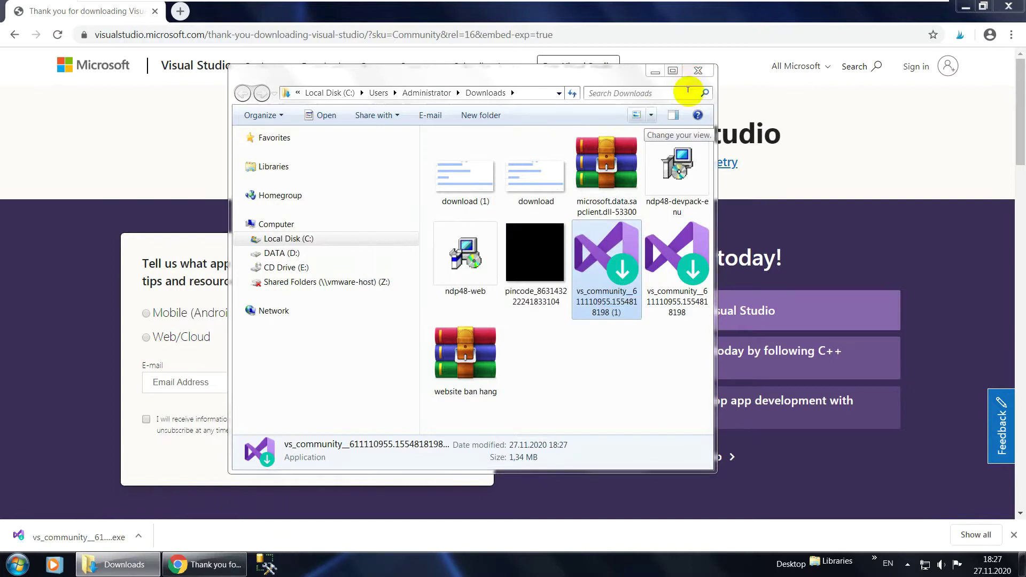
{"action": "left_click", "coordinate": [614, 353]}
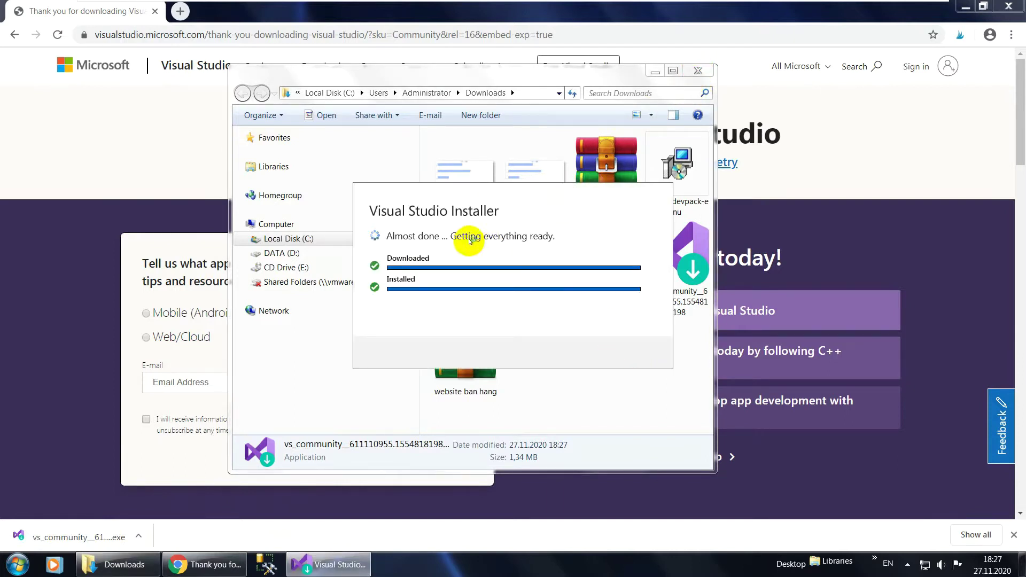
{"action": "left_click", "coordinate": [698, 71]}
{"action": "left_click", "coordinate": [1017, 14]}
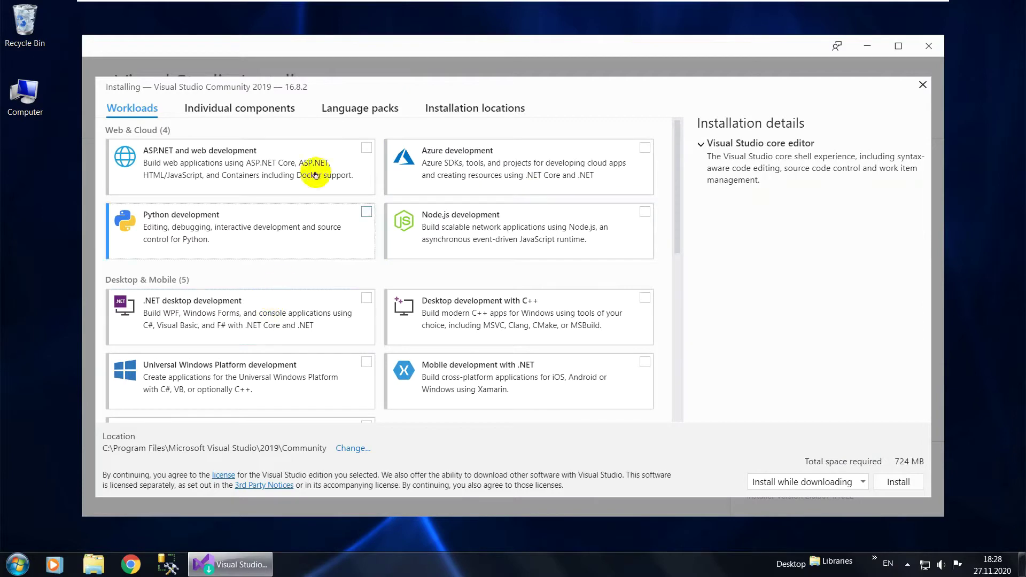
Step: Install Visual Studio Community 2019 with the ASP.NET and web development, .NET desktop development and Desktop development with C++ workloads
{"action": "left_click", "coordinate": [366, 148]}
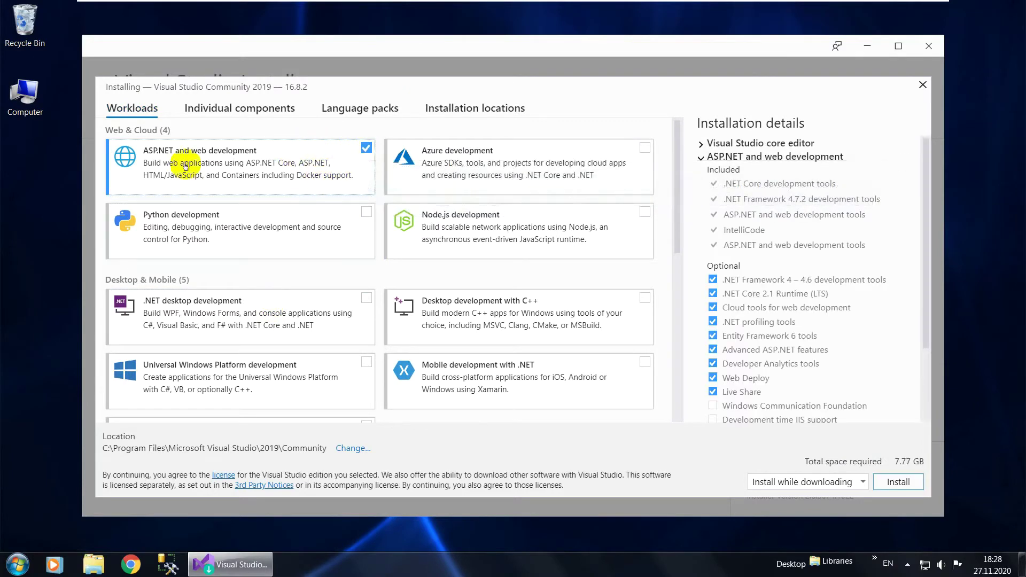
{"action": "left_click", "coordinate": [366, 299]}
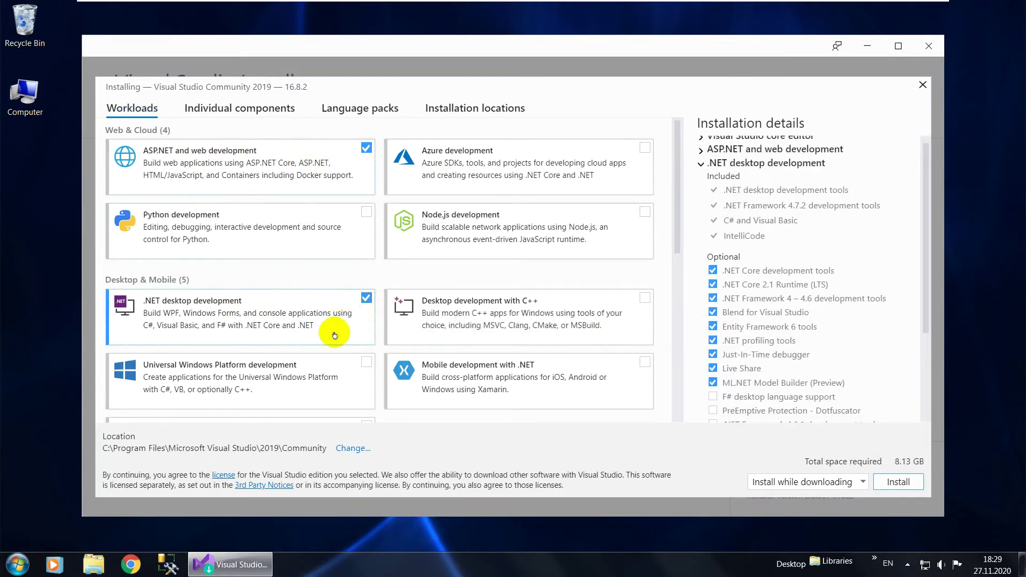
{"action": "left_click", "coordinate": [645, 298]}
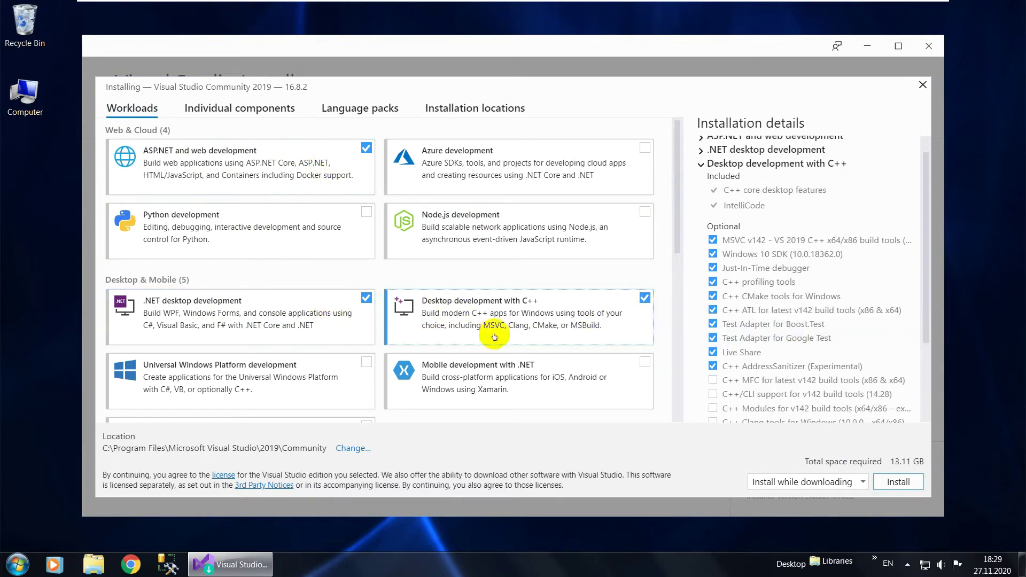
{"action": "scroll", "coordinate": [540, 322], "scroll_direction": "down", "scroll_amount": 7}
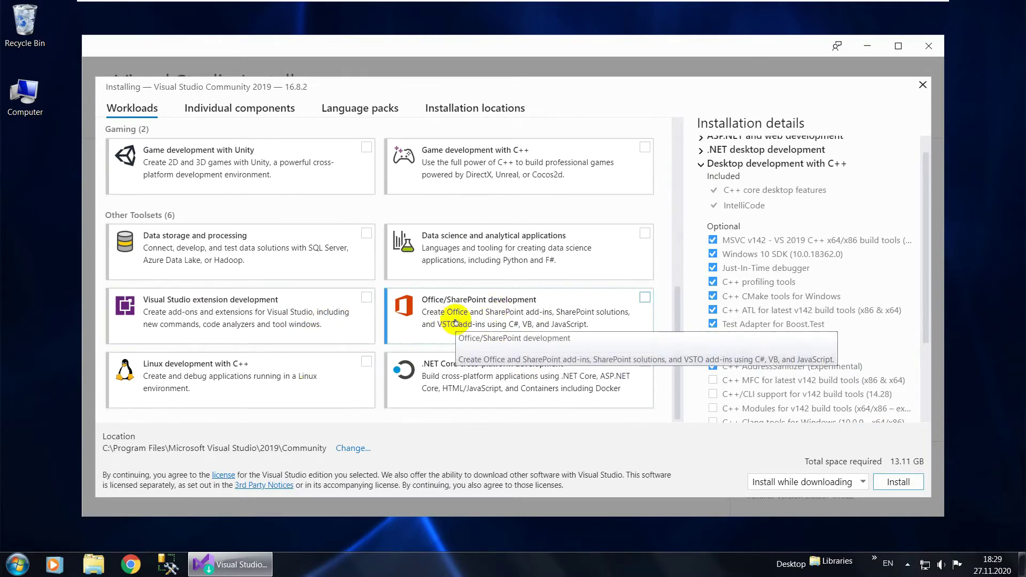
{"action": "scroll", "coordinate": [362, 297], "scroll_direction": "up", "scroll_amount": 7}
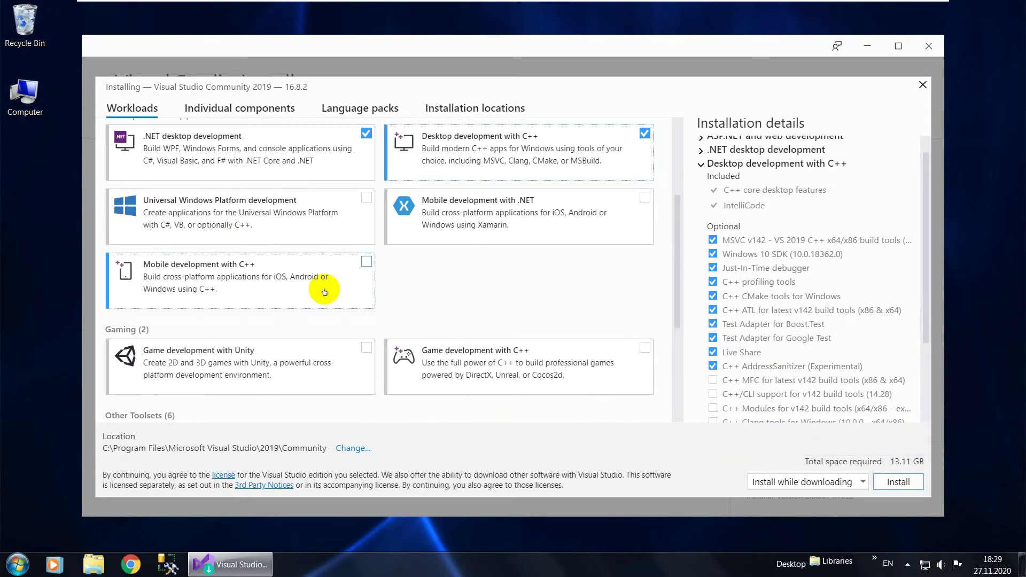
{"action": "scroll", "coordinate": [291, 294], "scroll_direction": "down", "scroll_amount": 5}
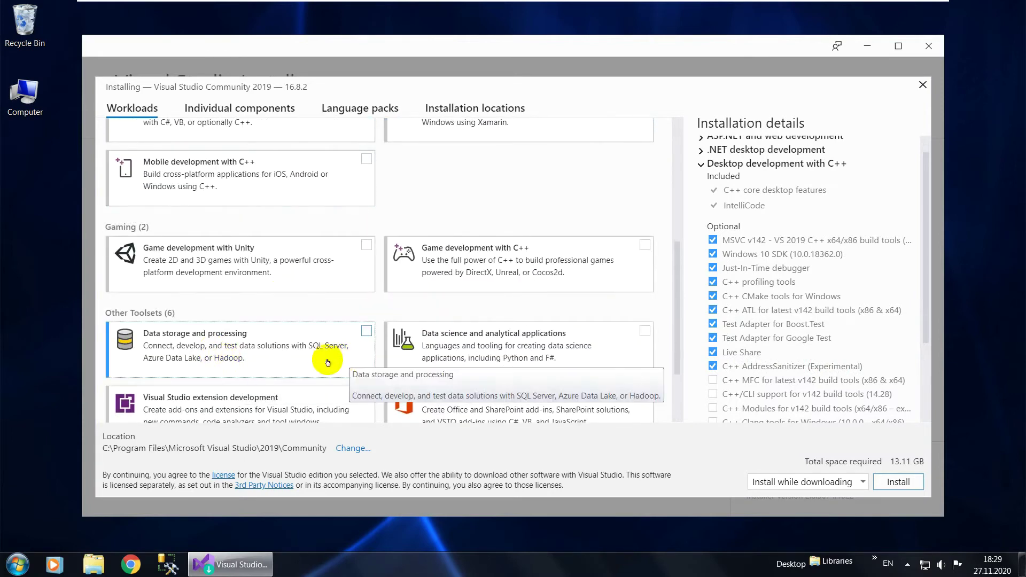
{"action": "scroll", "coordinate": [315, 305], "scroll_direction": "up", "scroll_amount": 5}
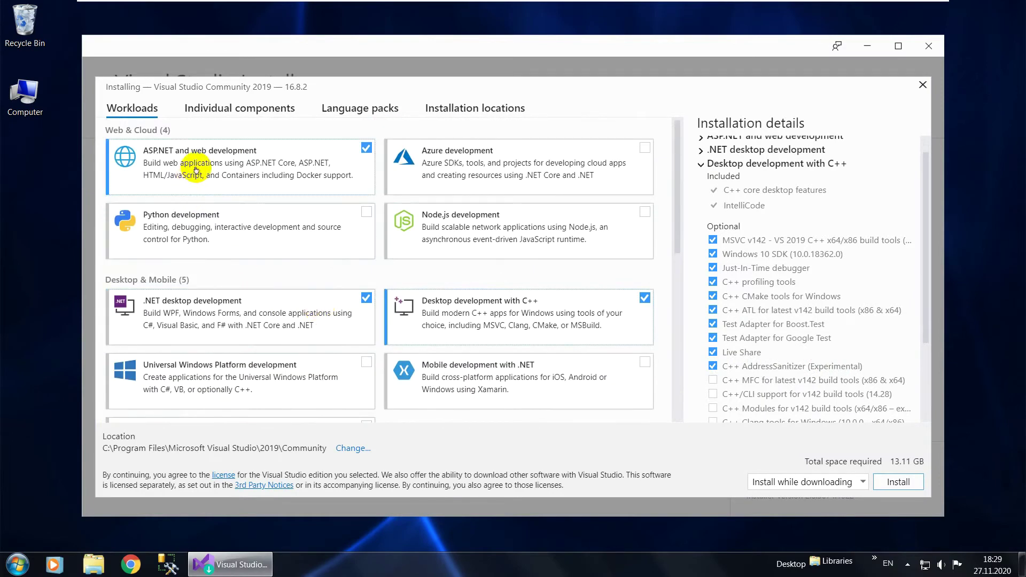
{"action": "left_click", "coordinate": [892, 483]}
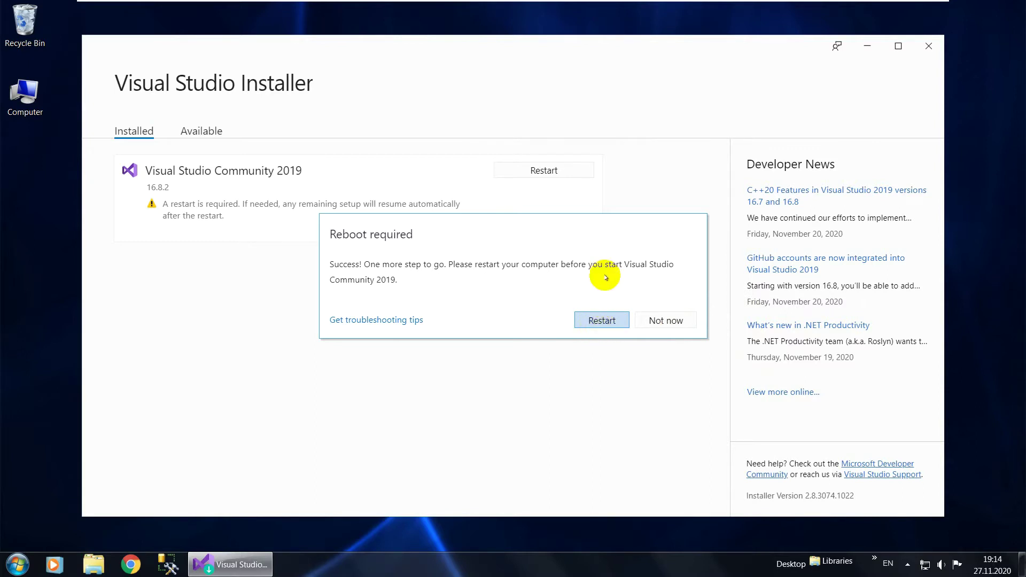
Step: Restart the computer to finish the installation, and launch Visual Studio 2019
{"action": "left_click", "coordinate": [591, 319]}
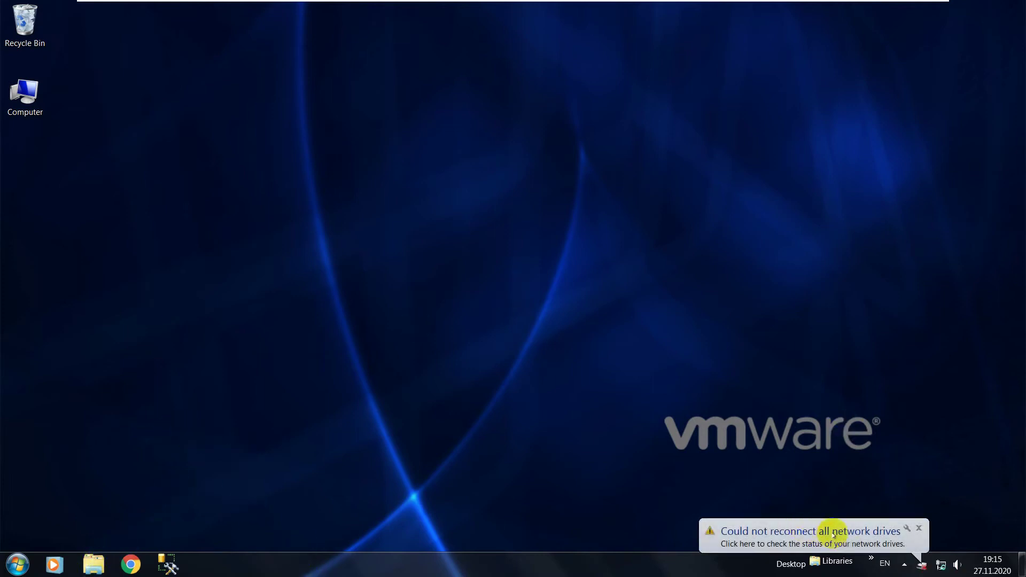
{"action": "left_click", "coordinate": [919, 528]}
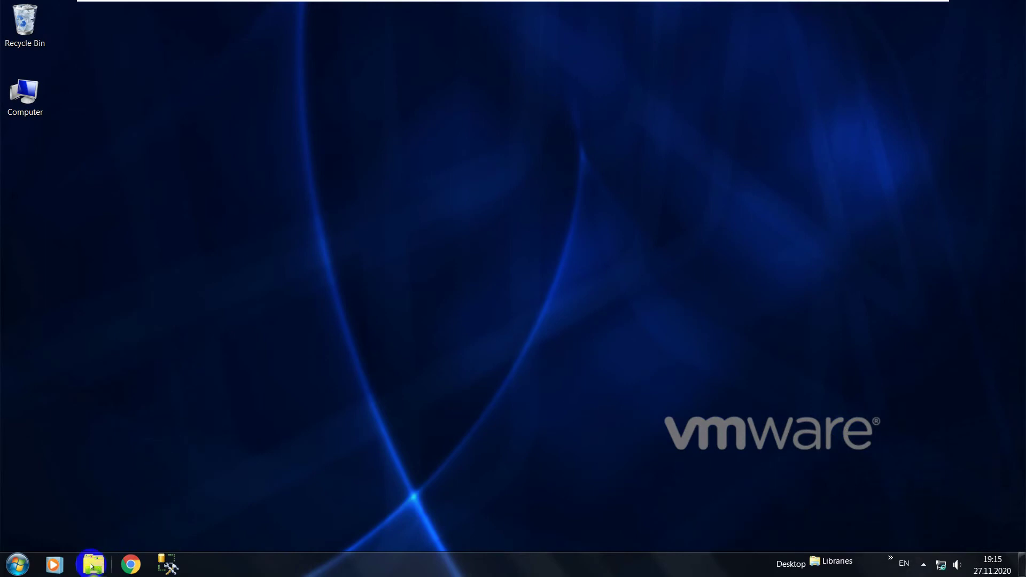
{"action": "left_click", "coordinate": [18, 569]}
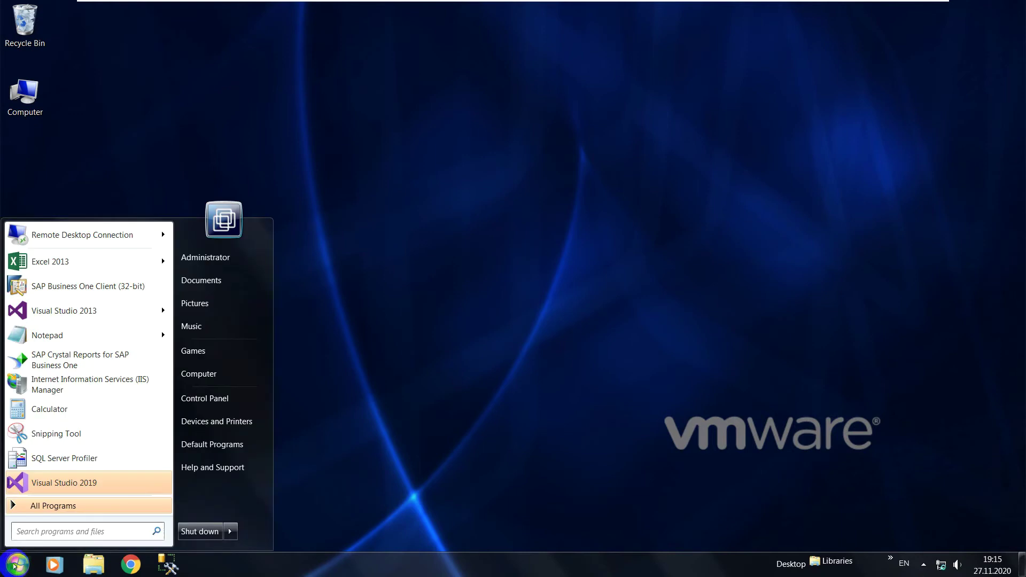
{"action": "left_click", "coordinate": [34, 482]}
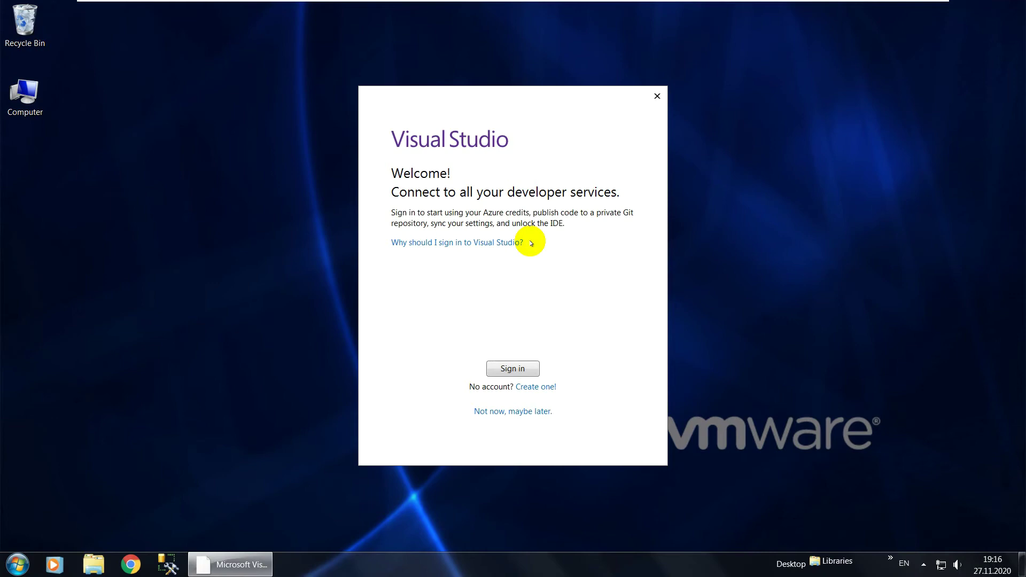
Step: Skip the account sign-in and start Visual Studio with General development settings and the Dark color theme
{"action": "left_click", "coordinate": [485, 412]}
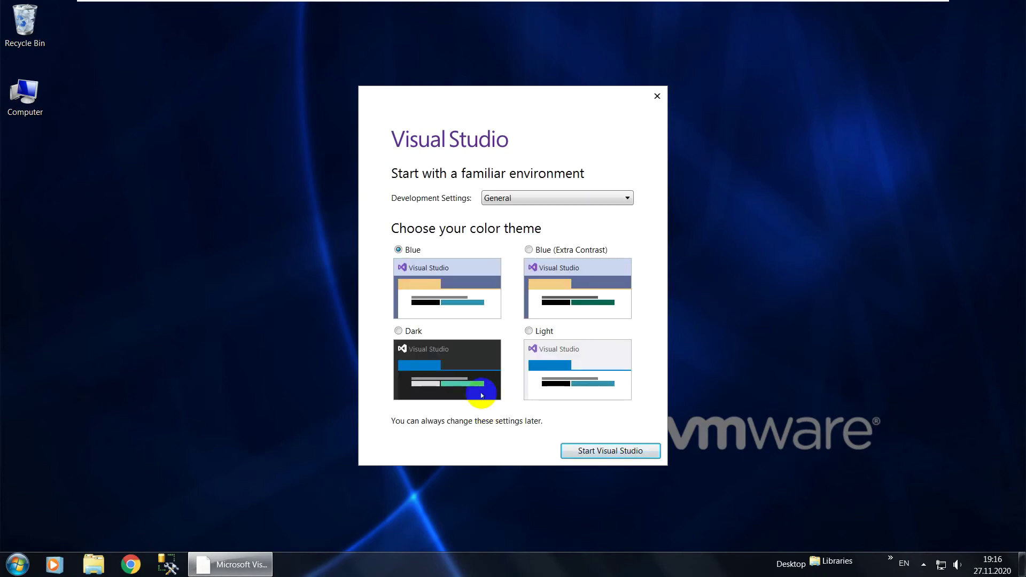
{"action": "left_click", "coordinate": [501, 198]}
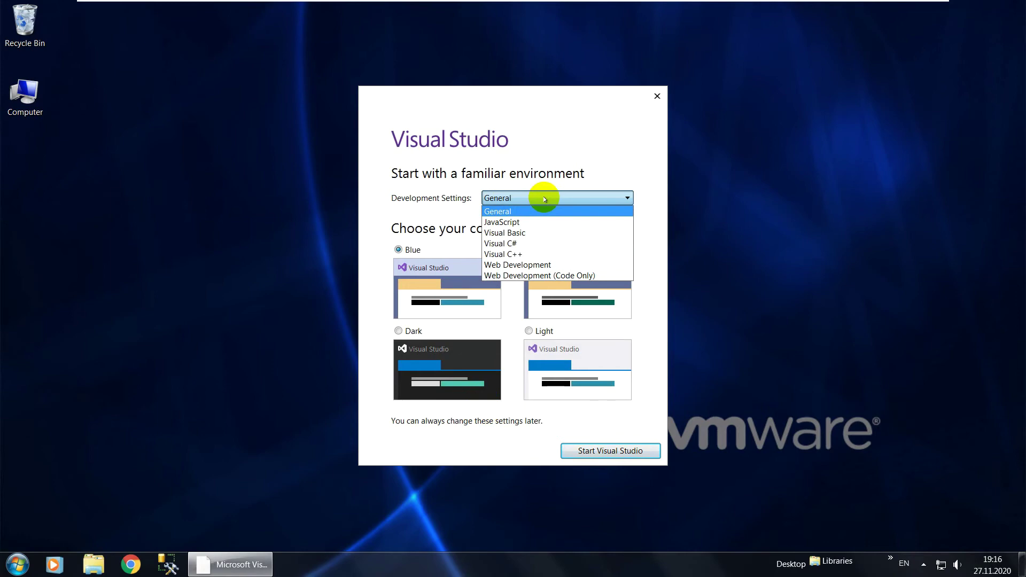
{"action": "left_click", "coordinate": [544, 199]}
{"action": "left_click", "coordinate": [545, 199]}
{"action": "left_click", "coordinate": [545, 199]}
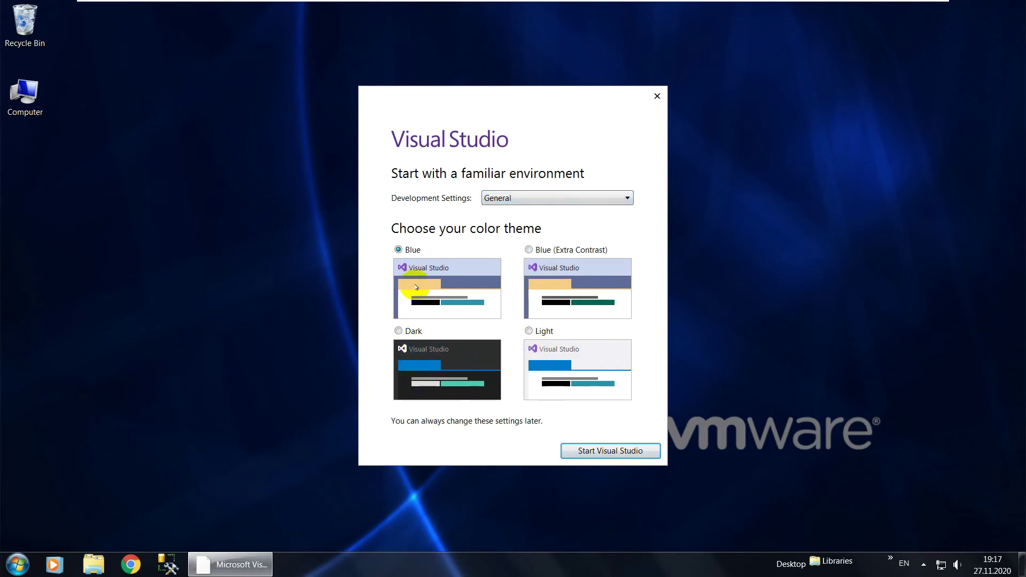
{"action": "left_click", "coordinate": [404, 342]}
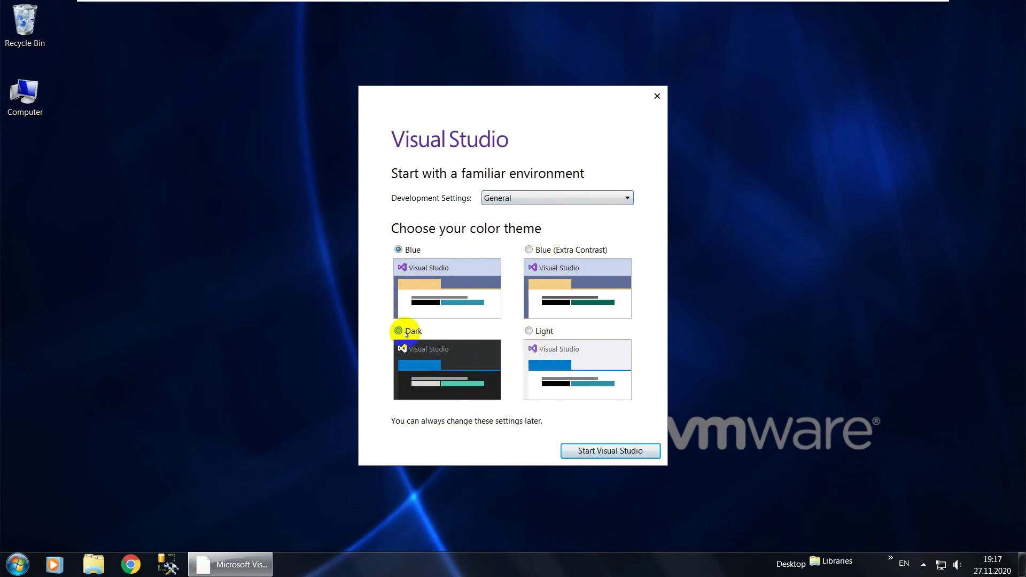
{"action": "left_click", "coordinate": [602, 452]}
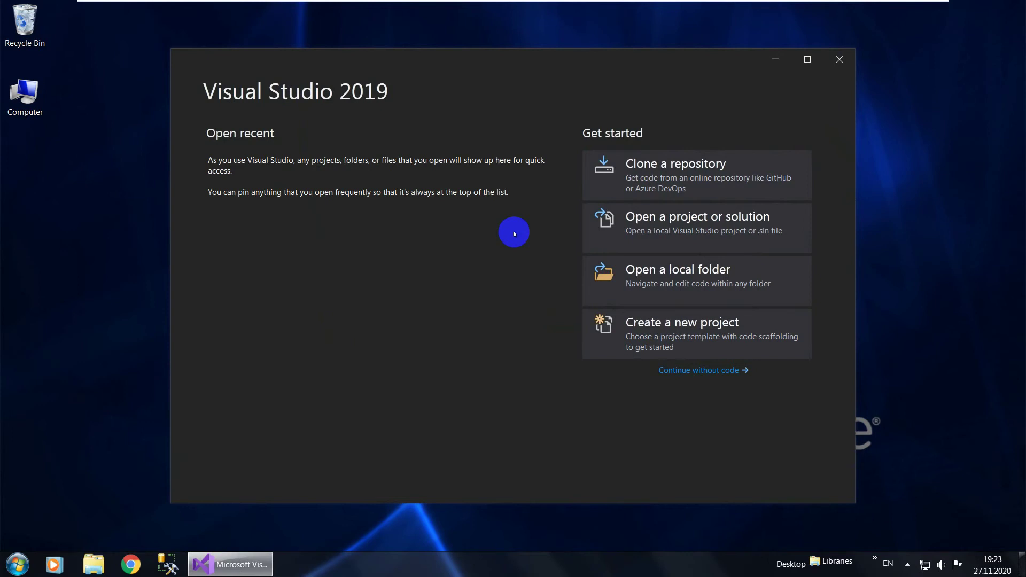
Step: Begin a new project from the Visual Basic ASP.NET Web Application (.NET Framework) template
{"action": "left_click", "coordinate": [661, 320]}
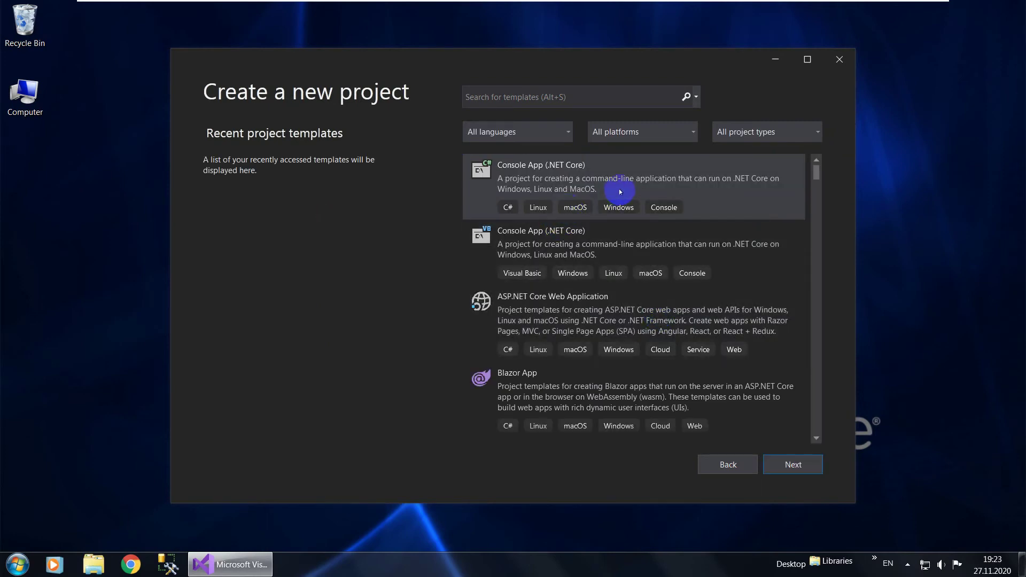
{"action": "scroll", "coordinate": [601, 309], "scroll_direction": "down", "scroll_amount": 1}
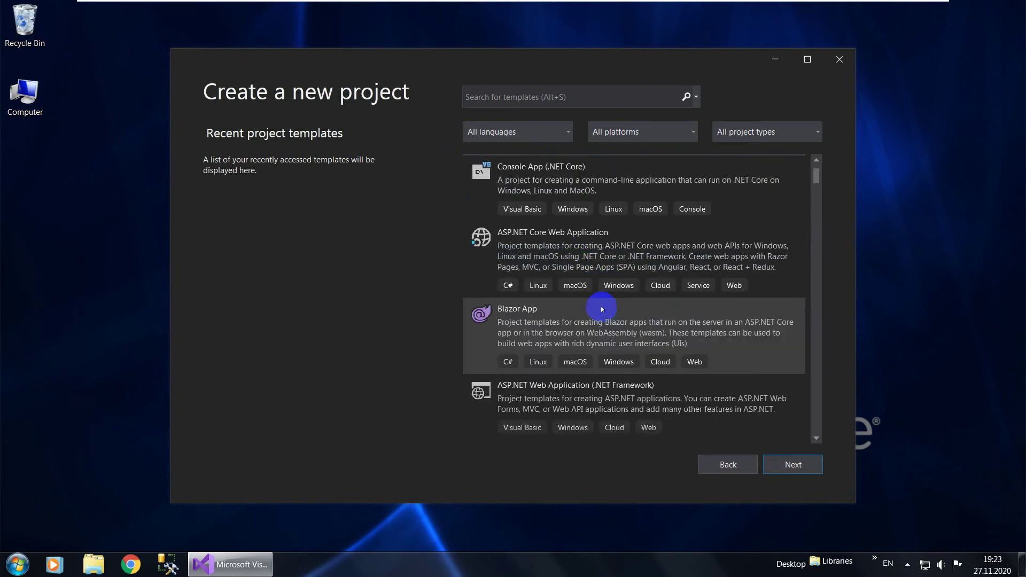
{"action": "scroll", "coordinate": [601, 306], "scroll_direction": "down", "scroll_amount": 1}
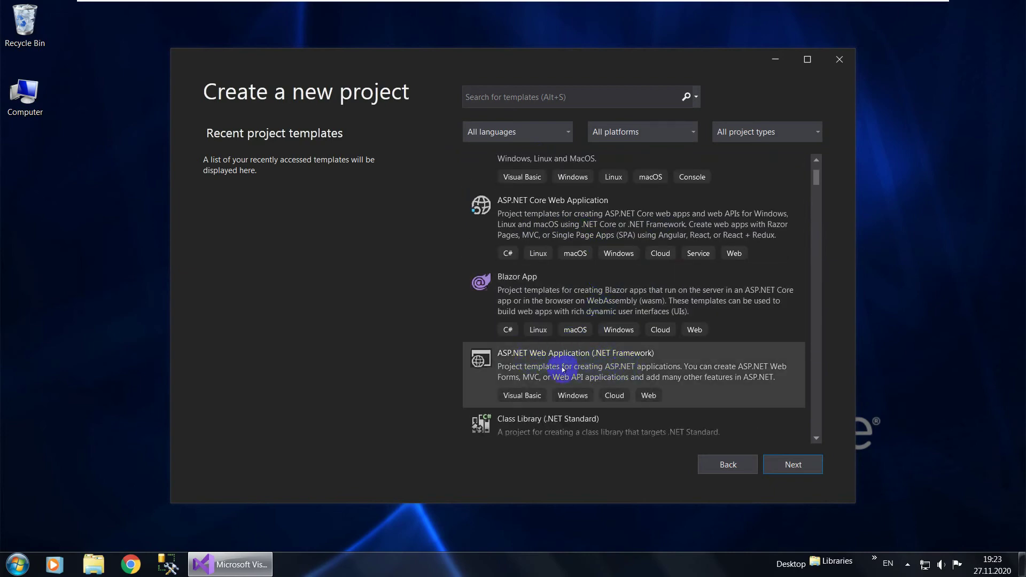
{"action": "scroll", "coordinate": [561, 348], "scroll_direction": "up", "scroll_amount": 2}
{"action": "scroll", "coordinate": [557, 288], "scroll_direction": "down", "scroll_amount": 1}
{"action": "scroll", "coordinate": [570, 340], "scroll_direction": "down", "scroll_amount": 1}
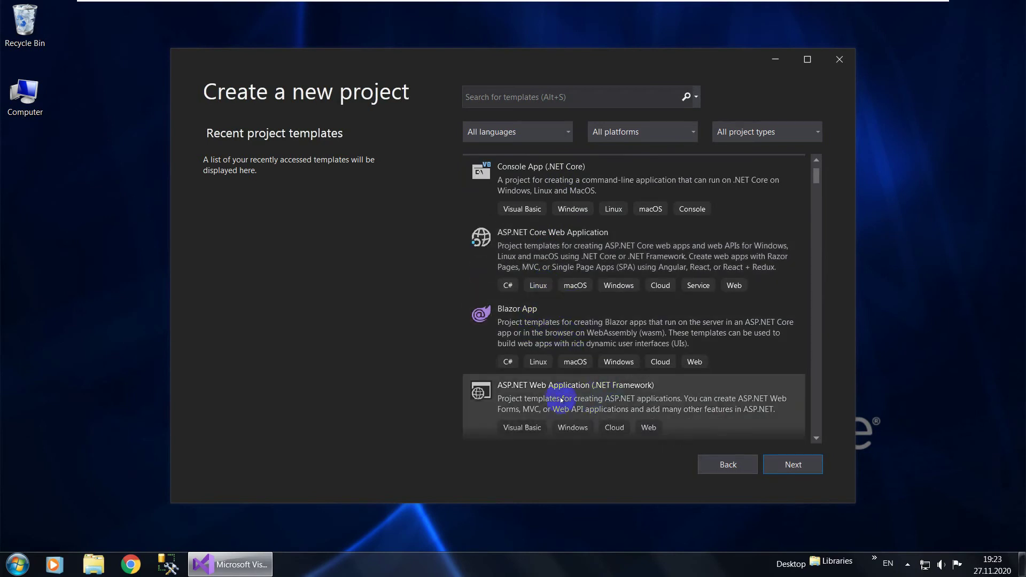
{"action": "left_click", "coordinate": [558, 394]}
{"action": "scroll", "coordinate": [562, 393], "scroll_direction": "down", "scroll_amount": 2}
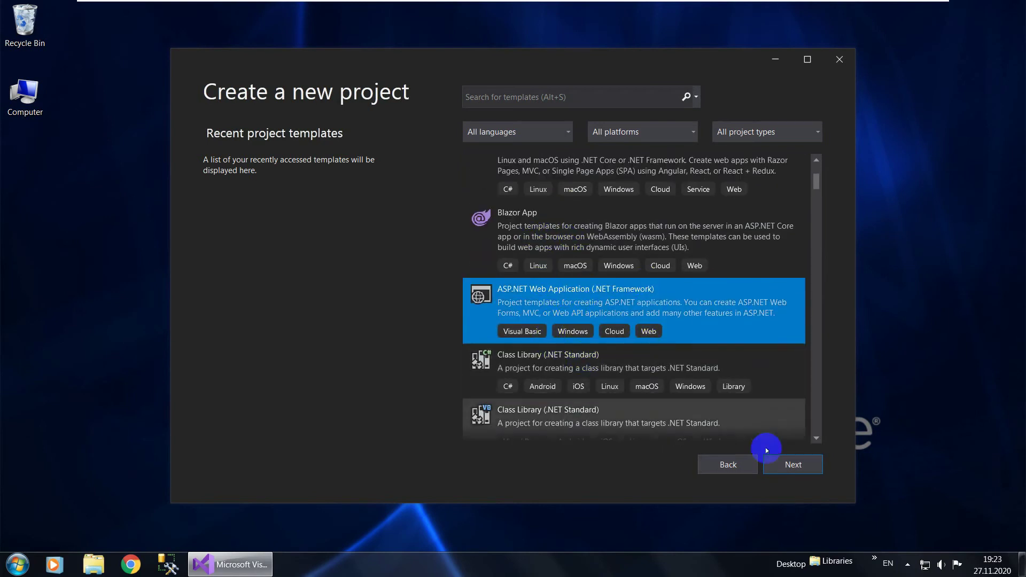
{"action": "left_click", "coordinate": [788, 464]}
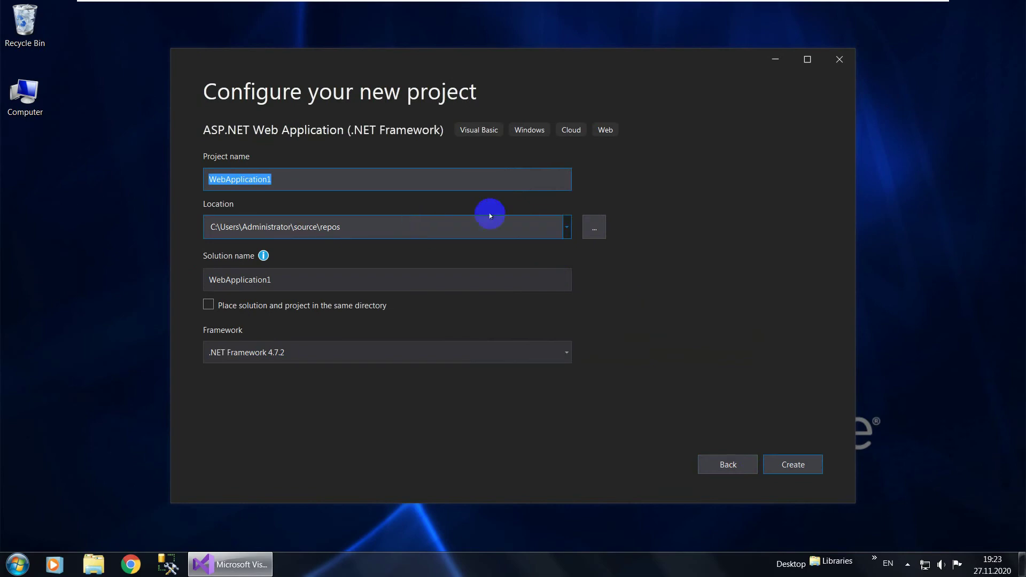
Step: Accept the default project configuration and create the web application with the MVC template
{"action": "left_click", "coordinate": [785, 466]}
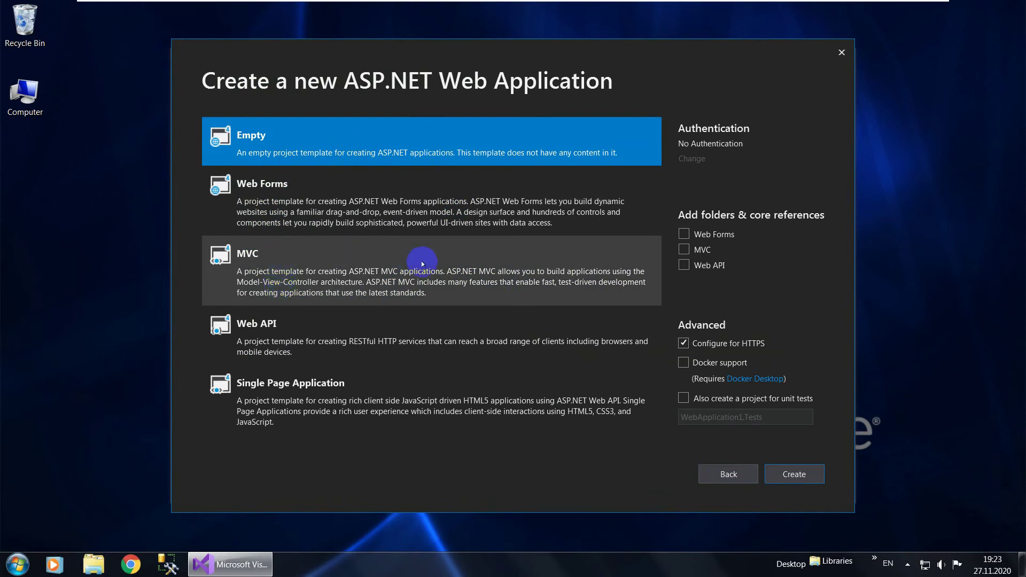
{"action": "left_click", "coordinate": [317, 270]}
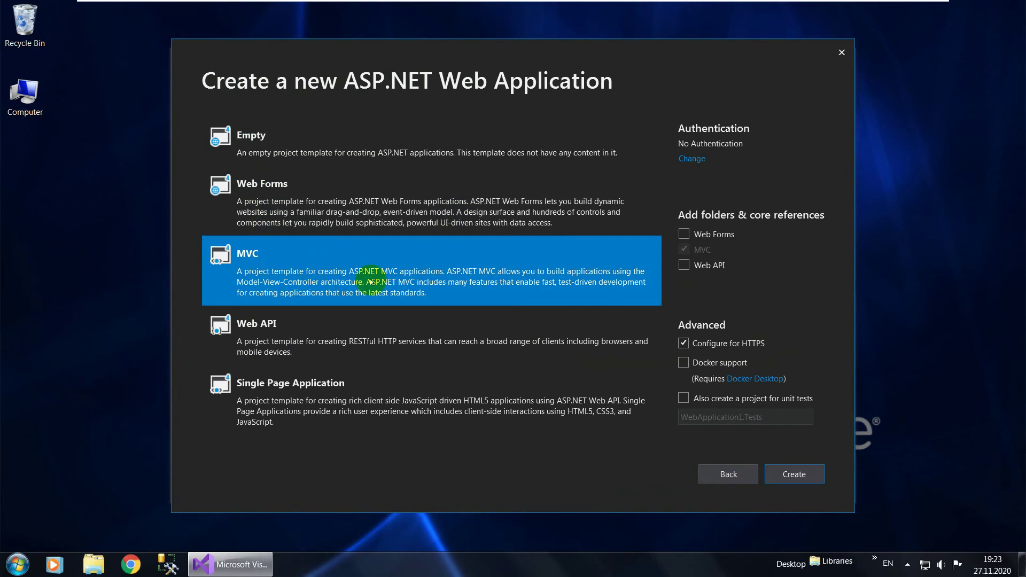
{"action": "left_click", "coordinate": [791, 474]}
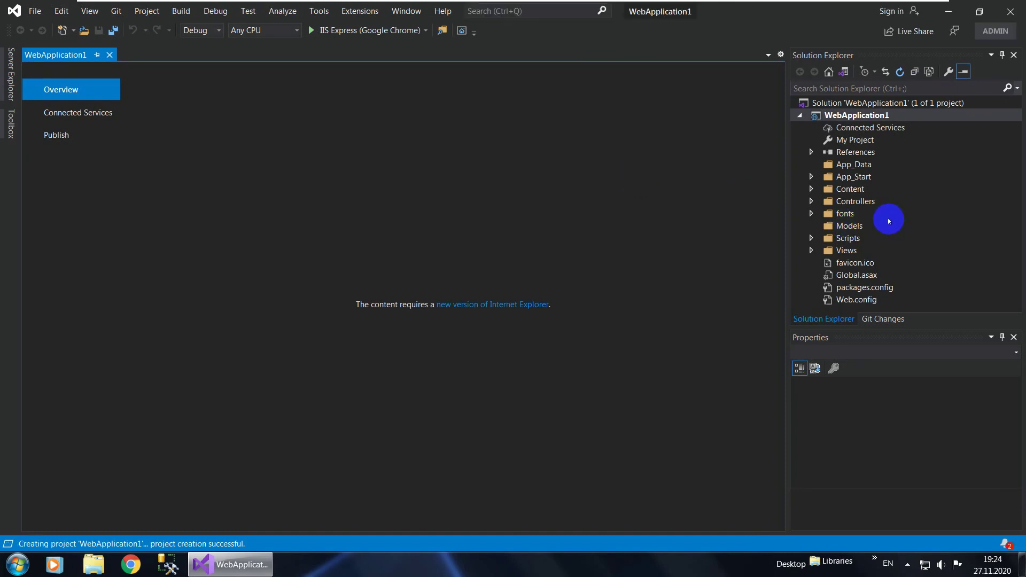
Step: Inspect the contents of the project's Controllers folder, collapse it again and select the folder
{"action": "left_click", "coordinate": [812, 202]}
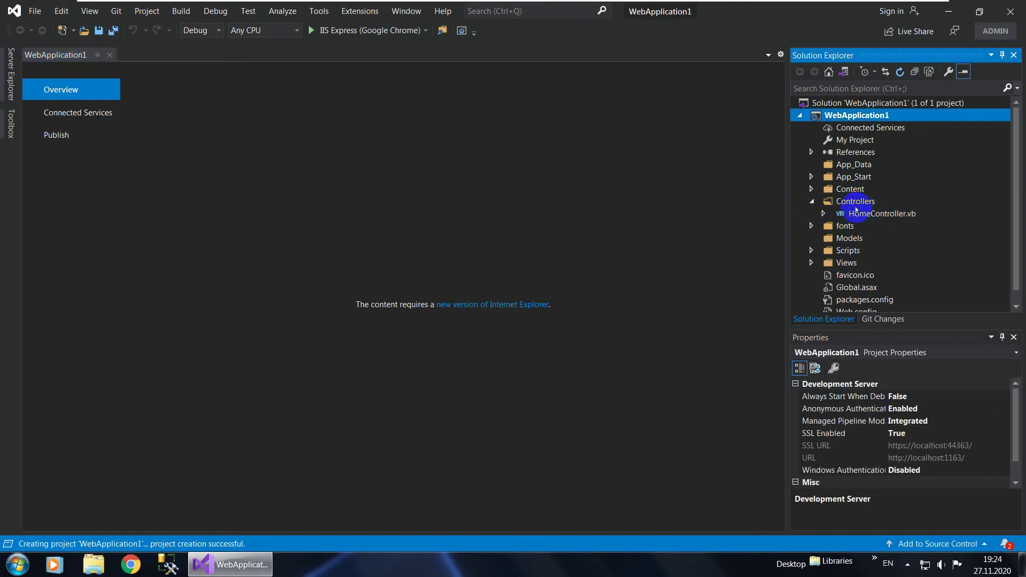
{"action": "left_click", "coordinate": [812, 202]}
{"action": "left_click", "coordinate": [842, 203]}
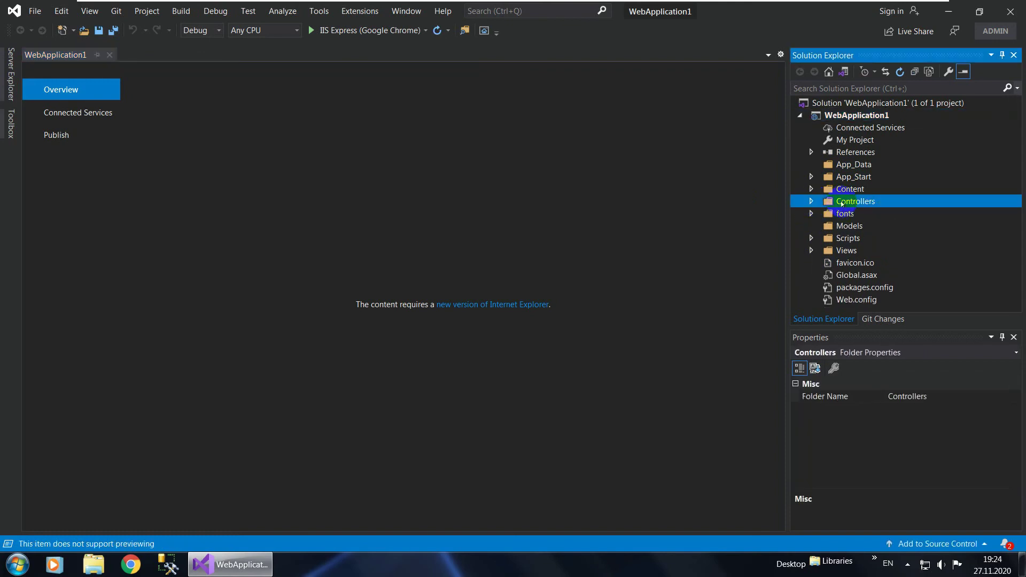
Step: Review the web item templates available for adding to the Controllers folder, and dismiss the new item dialog without adding anything
{"action": "double_click", "coordinate": [849, 203]}
{"action": "right_click", "coordinate": [850, 203]}
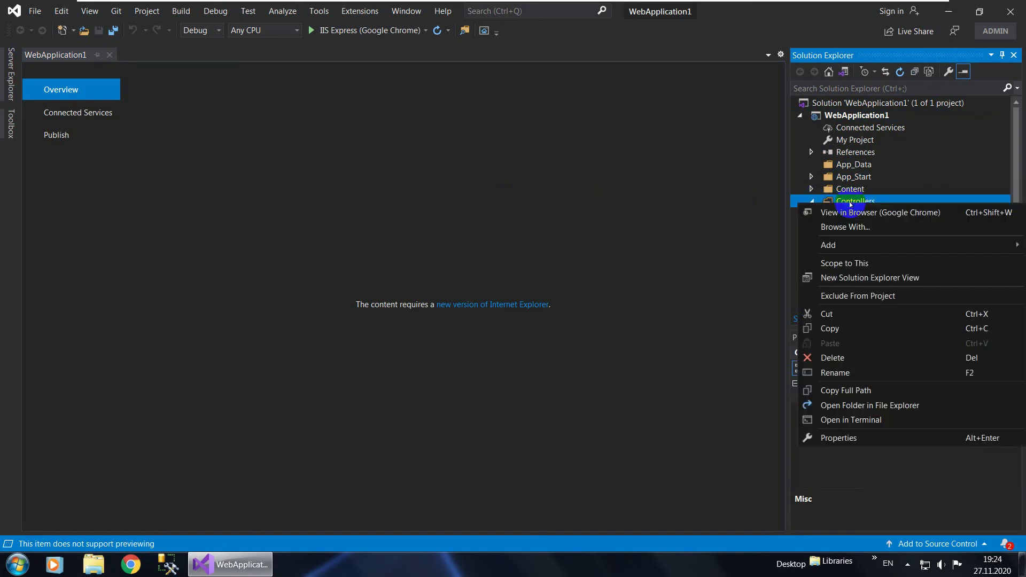
{"action": "mouse_move", "coordinate": [806, 249]}
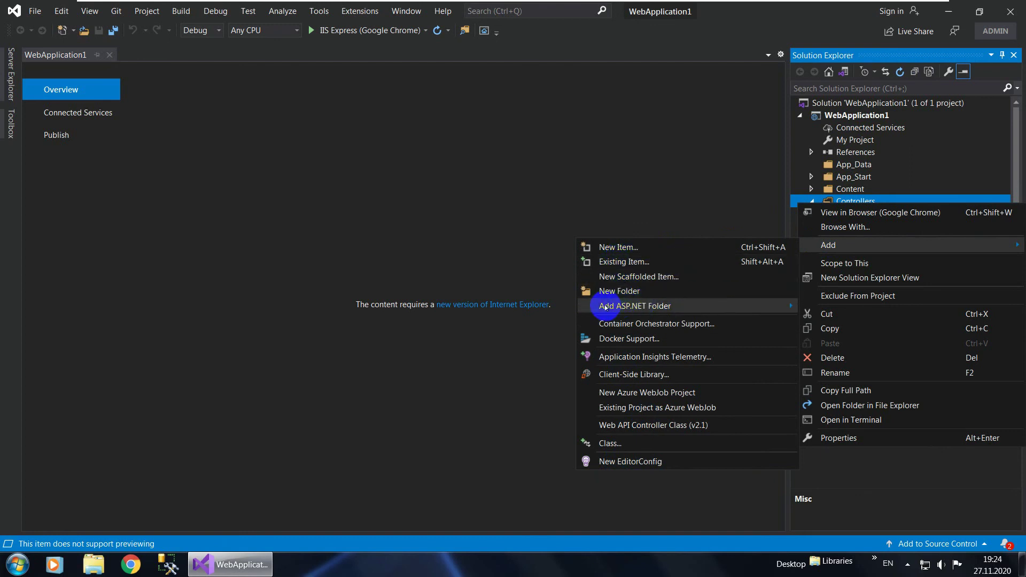
{"action": "mouse_move", "coordinate": [665, 306]}
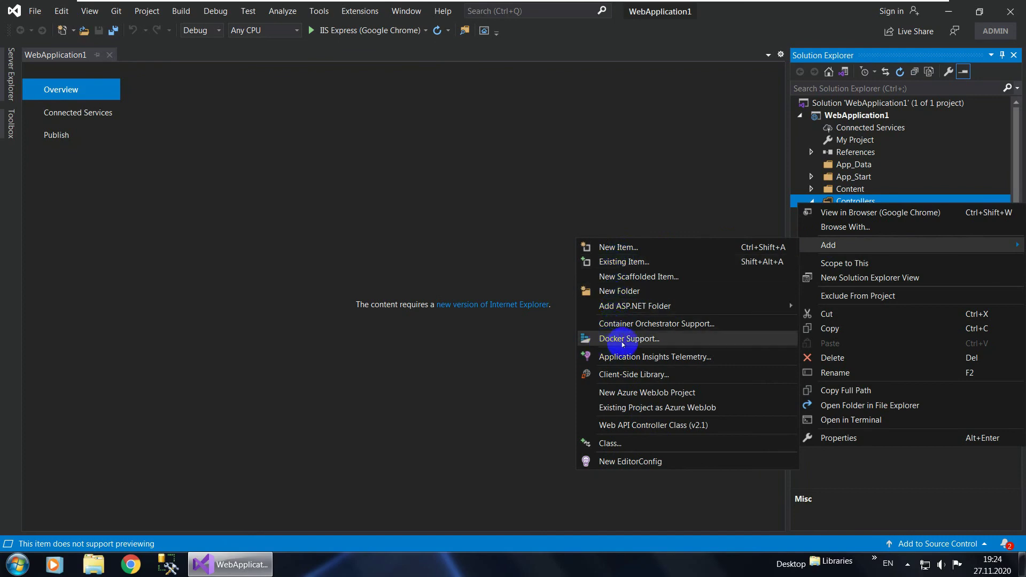
{"action": "left_click", "coordinate": [620, 248]}
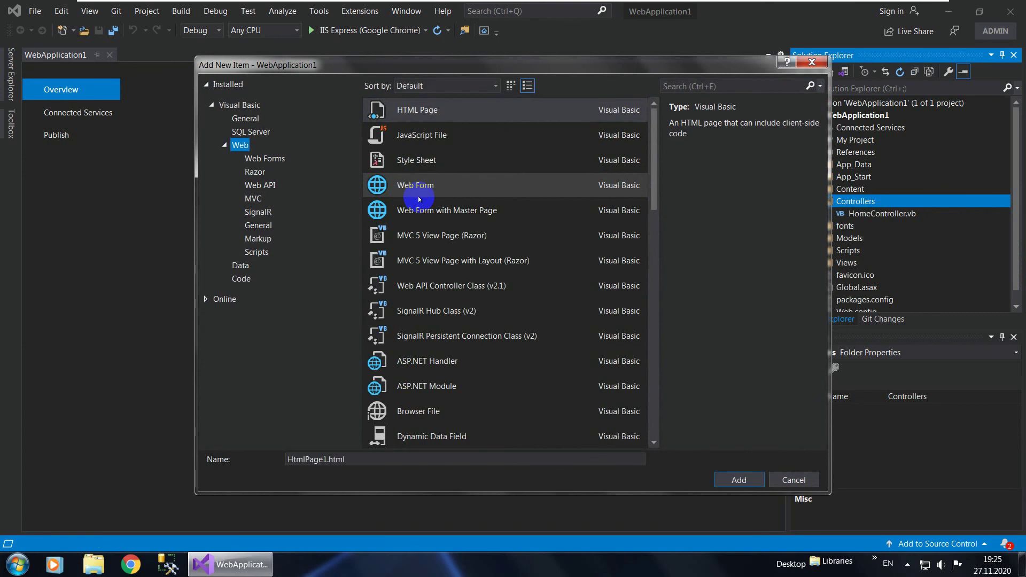
{"action": "scroll", "coordinate": [419, 200], "scroll_direction": "down", "scroll_amount": 1}
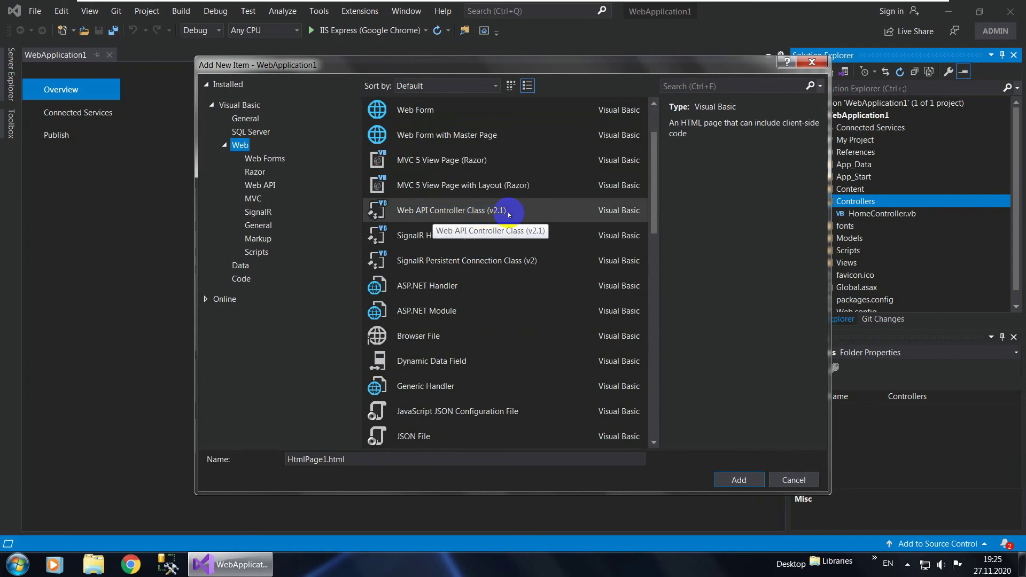
{"action": "scroll", "coordinate": [470, 275], "scroll_direction": "down", "scroll_amount": 3}
{"action": "scroll", "coordinate": [472, 278], "scroll_direction": "down", "scroll_amount": 3}
{"action": "scroll", "coordinate": [472, 278], "scroll_direction": "up", "scroll_amount": 6}
{"action": "scroll", "coordinate": [472, 277], "scroll_direction": "up", "scroll_amount": 1}
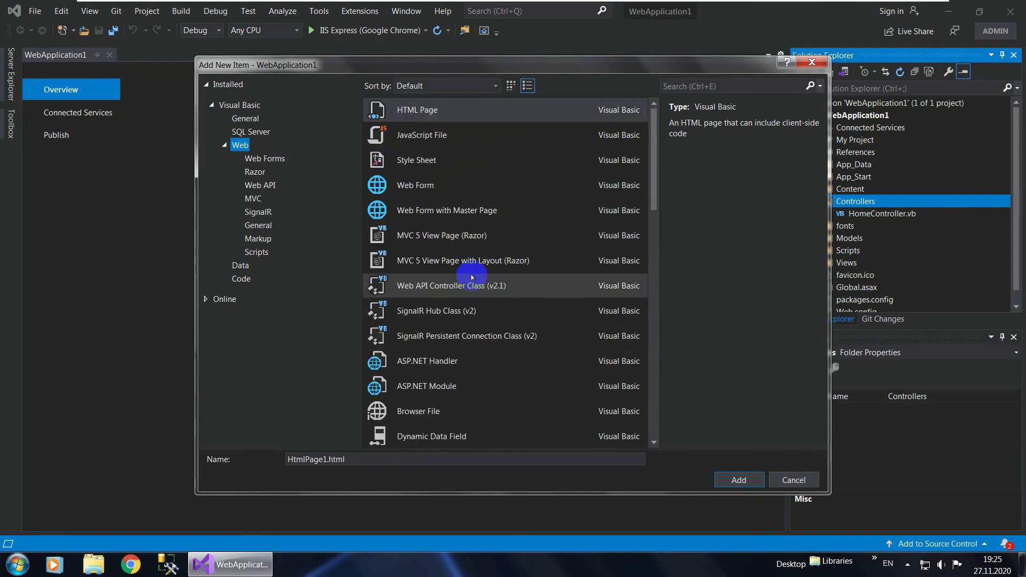
{"action": "left_click", "coordinate": [812, 62]}
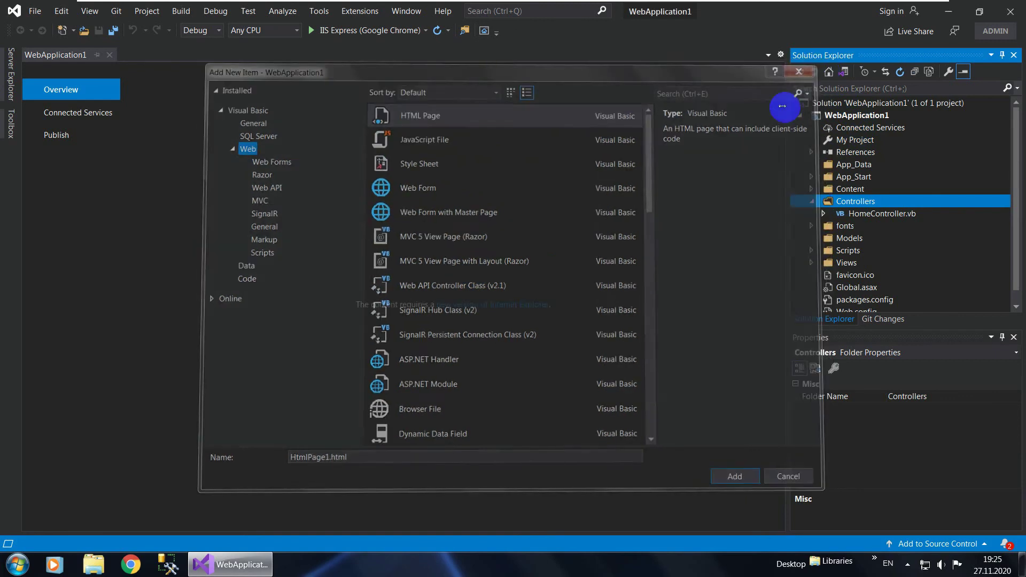
Step: Inspect the contents of the Content and Views folders, leaving them and the Controllers folder collapsed
{"action": "left_click", "coordinate": [812, 189]}
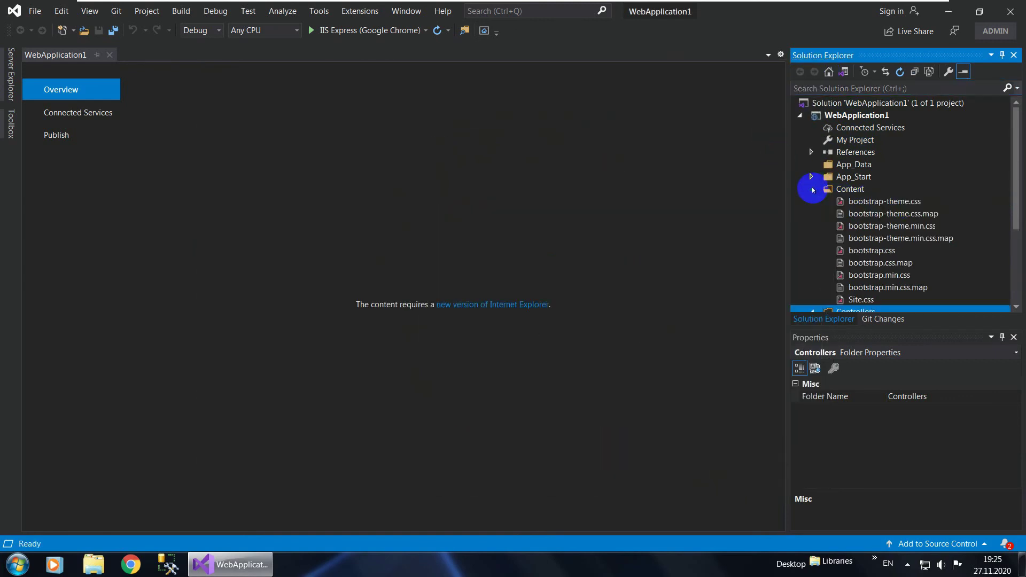
{"action": "left_click", "coordinate": [813, 189]}
{"action": "left_click", "coordinate": [813, 190]}
{"action": "left_click", "coordinate": [812, 189]}
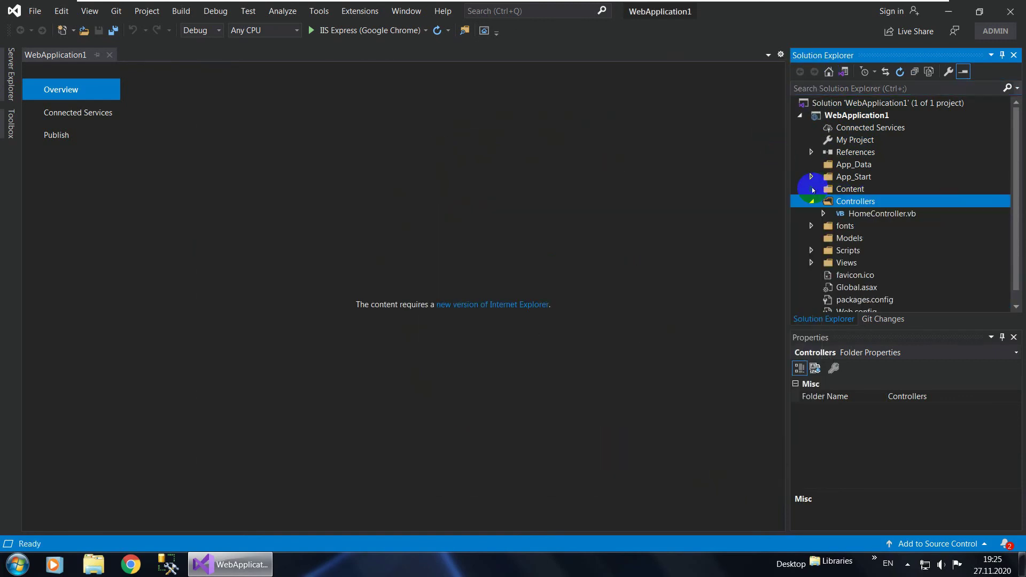
{"action": "left_click", "coordinate": [812, 201]}
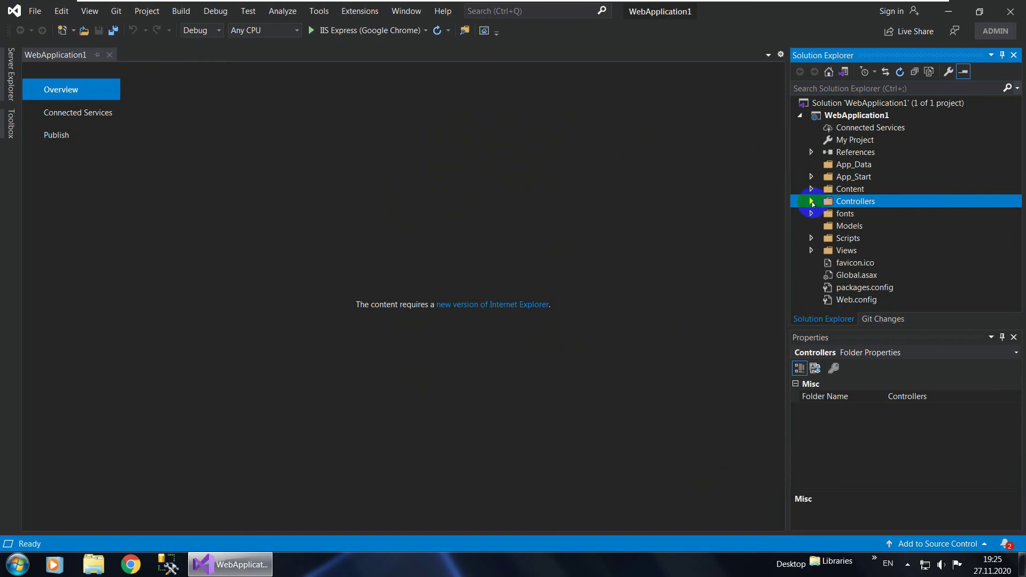
{"action": "left_click", "coordinate": [812, 250]}
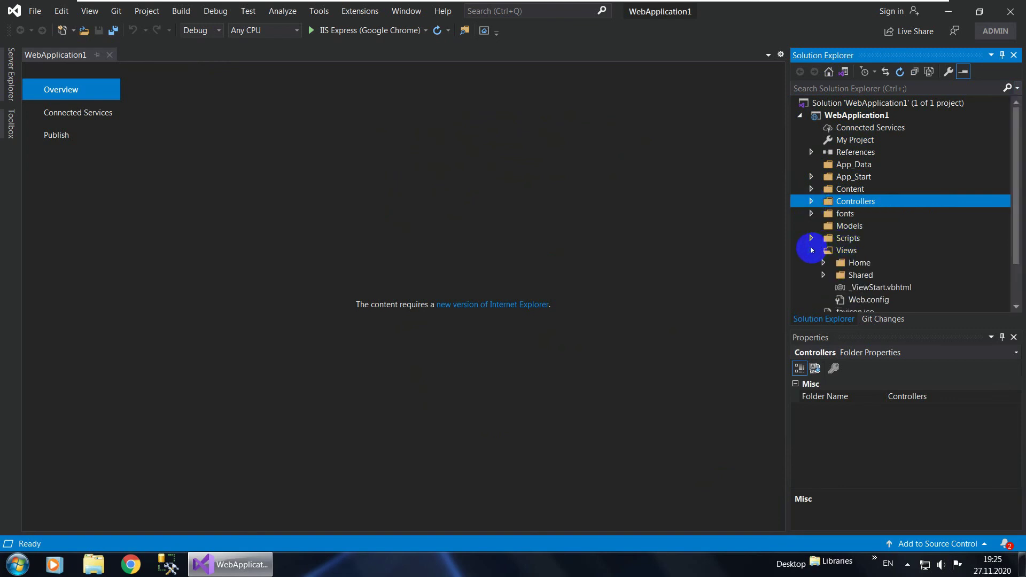
{"action": "left_click", "coordinate": [812, 250]}
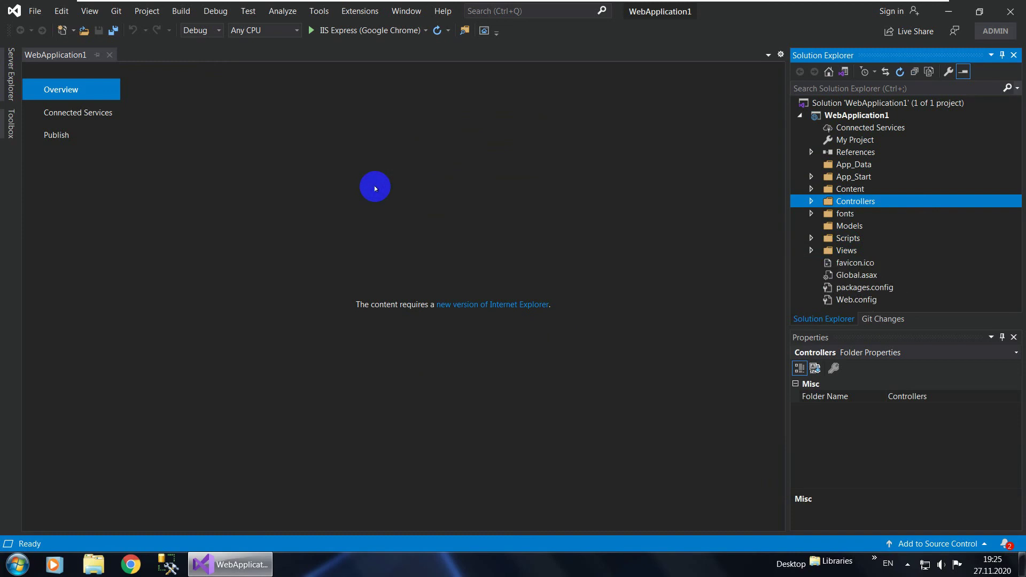
Step: Close Visual Studio with the WebApplication1 project open
{"action": "left_click", "coordinate": [1010, 12]}
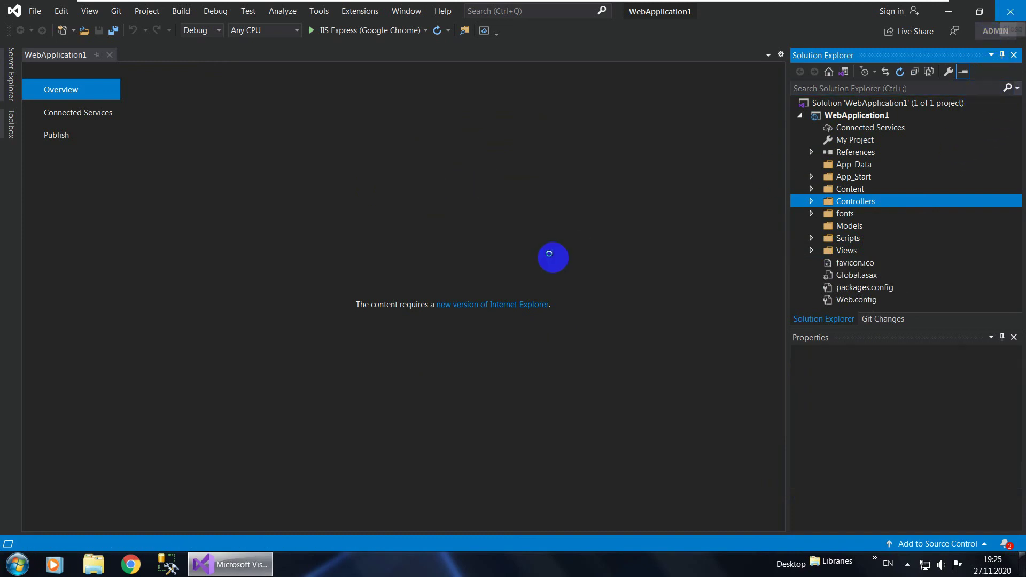